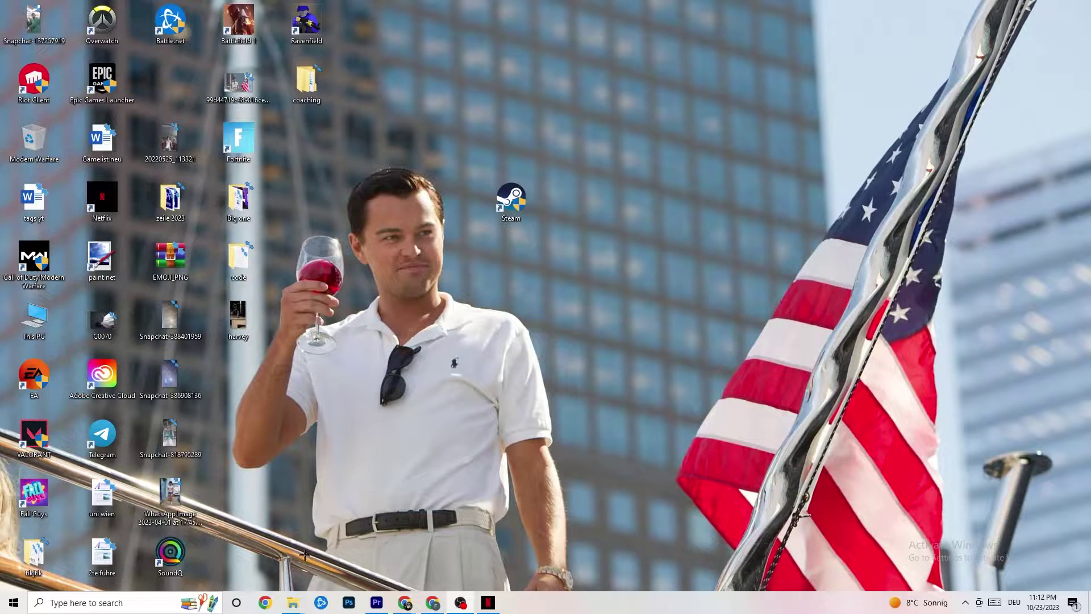
Step: Open the network adapter list from the Network & Internet settings and view the Ethernet adapter's status
left_click(2, 609)
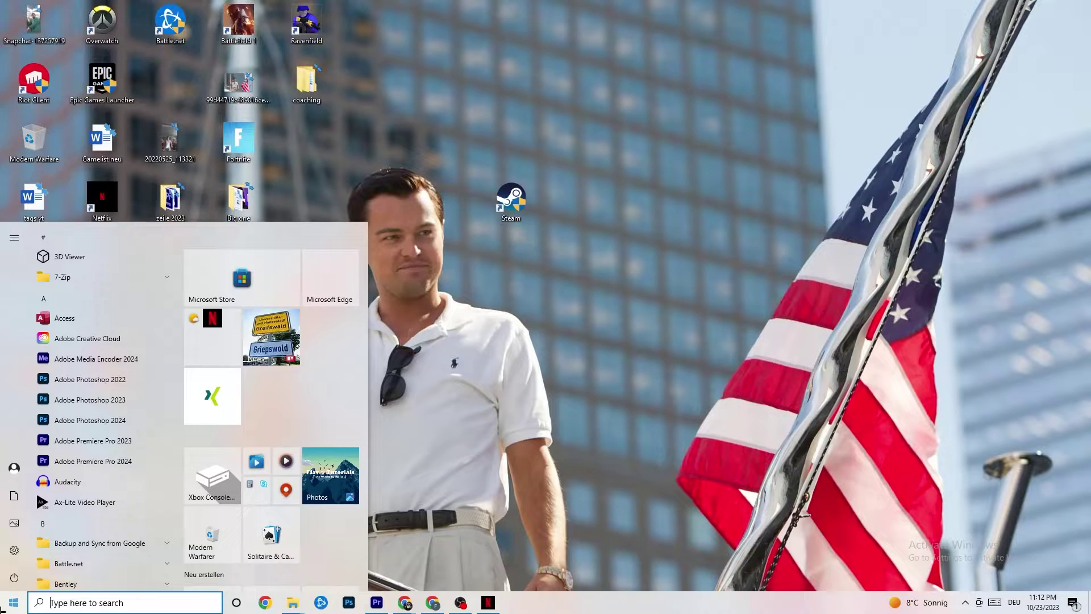
left_click(12, 550)
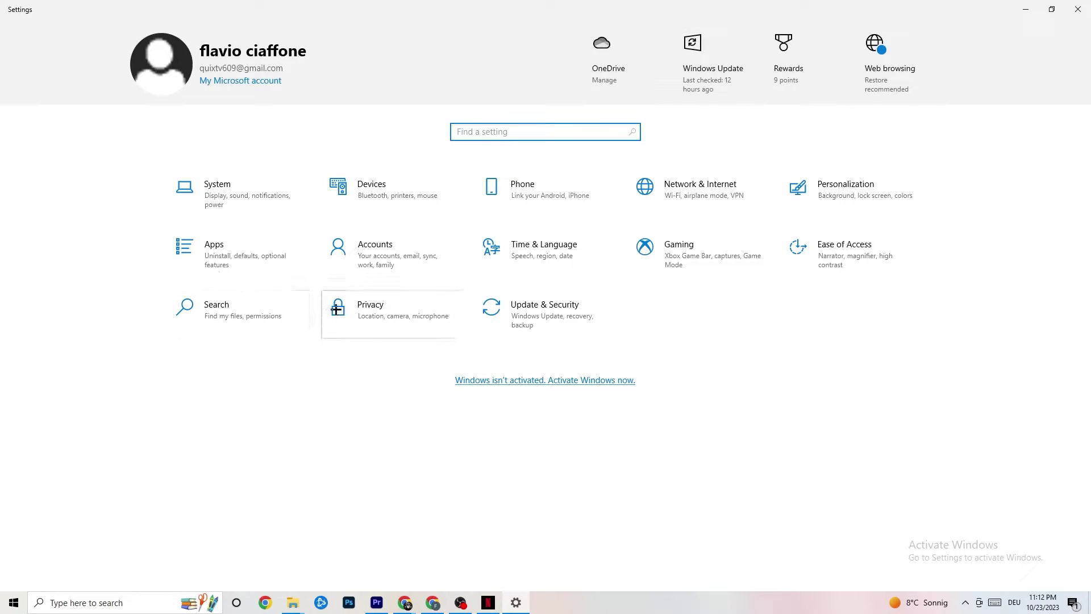
left_click(719, 192)
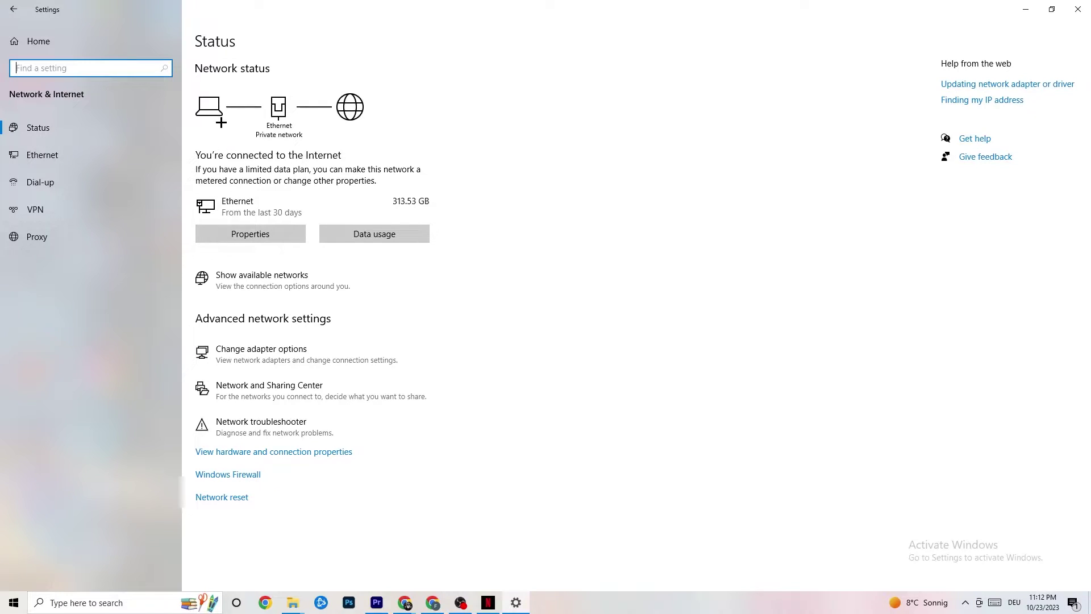
left_click(311, 346)
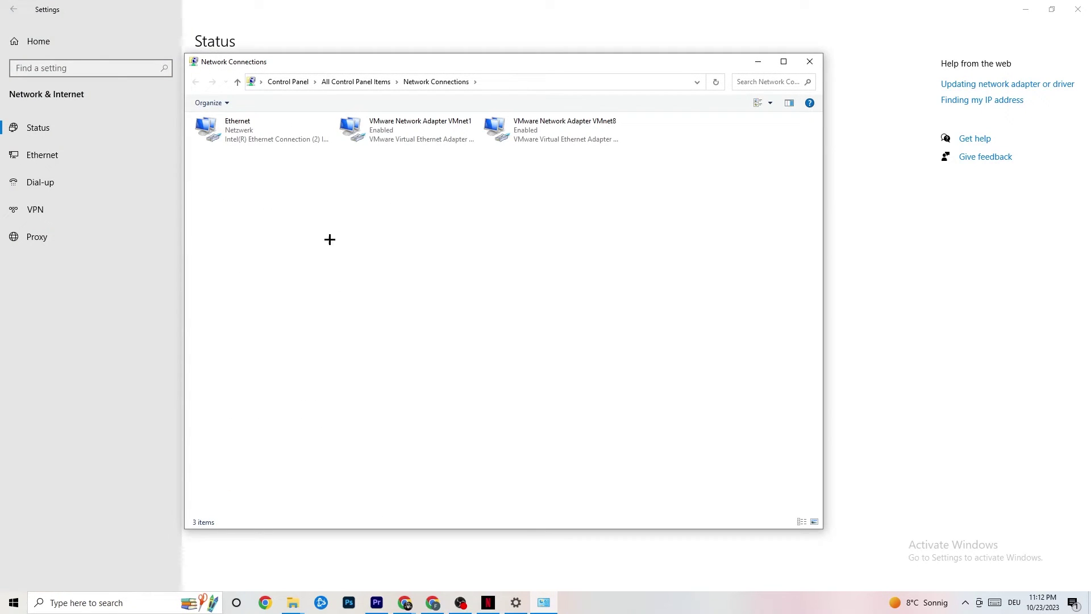
double_click(292, 129)
left_click(639, 185)
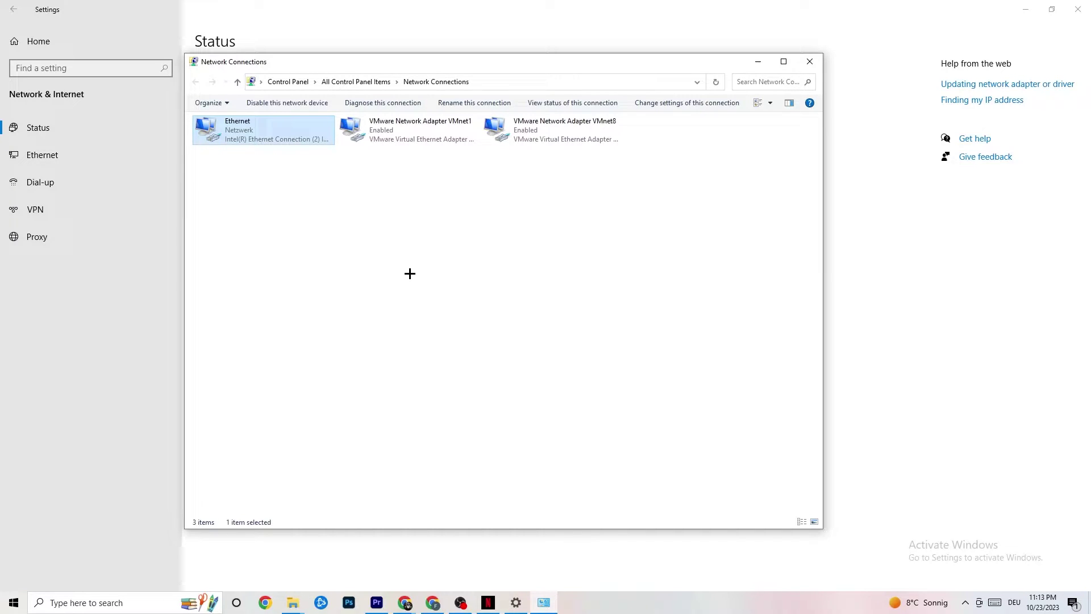
Step: Disable and re-enable the Ethernet network adapter, leaving the Network Connections window closed
right_click(267, 137)
left_click(309, 145)
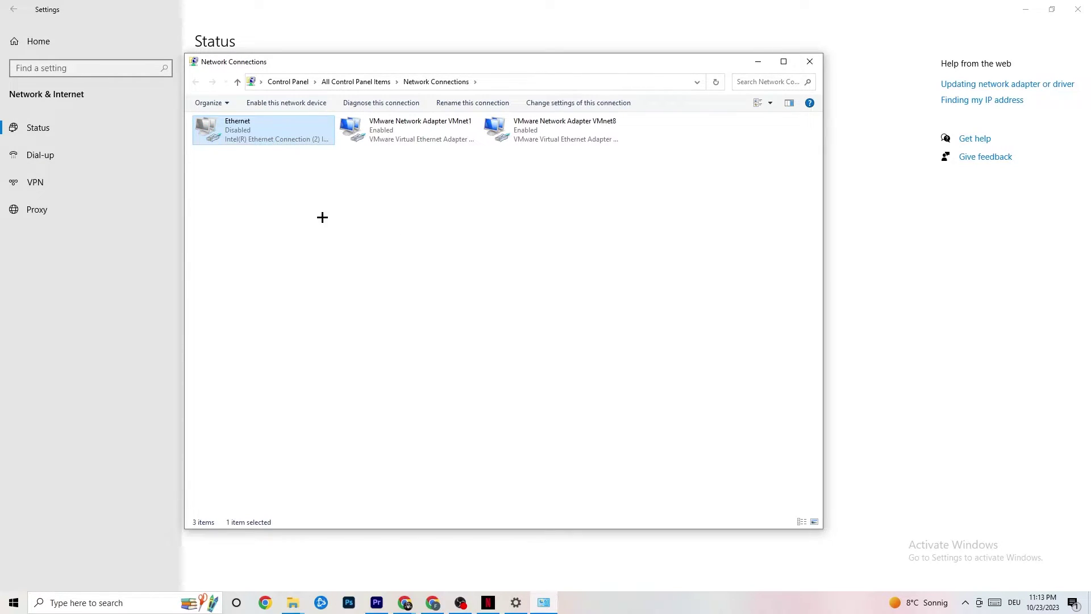
right_click(266, 138)
left_click(295, 146)
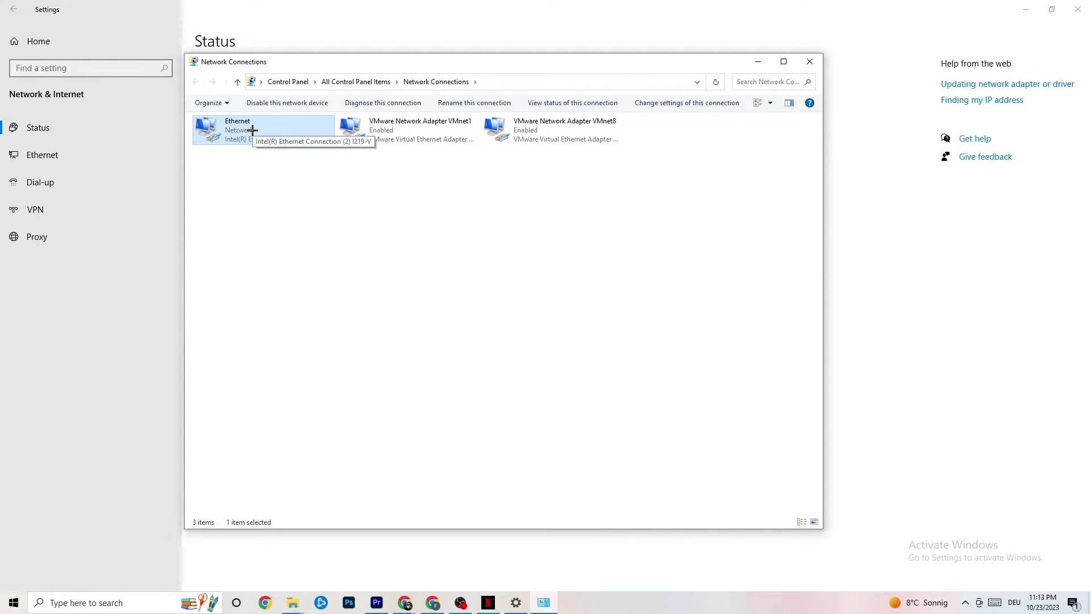
left_click(809, 61)
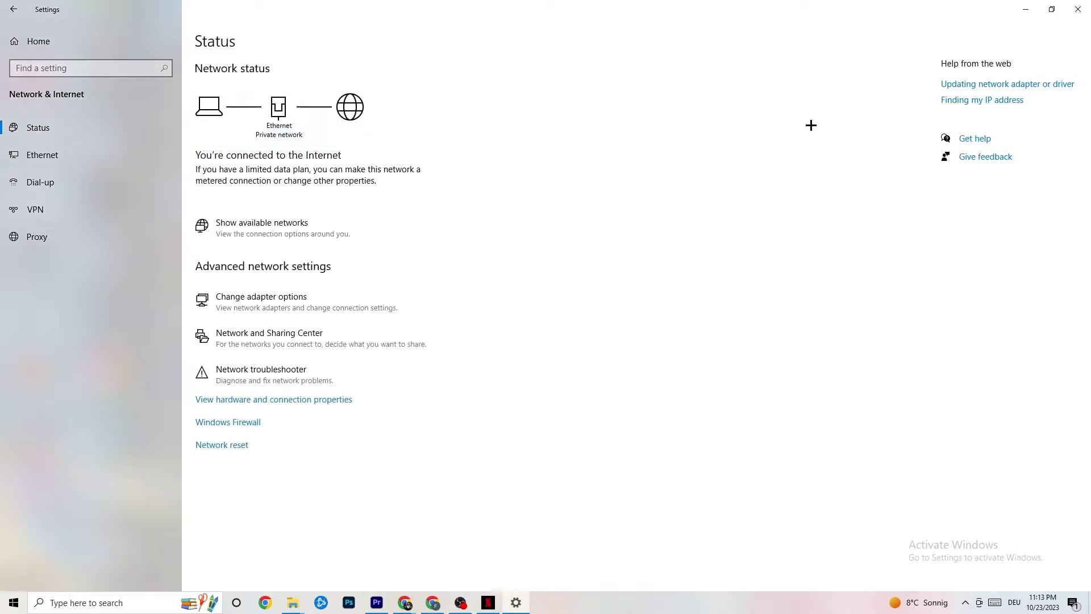
Step: Open the network troubleshooting page from the Network and Sharing Center and close Settings
left_click(272, 338)
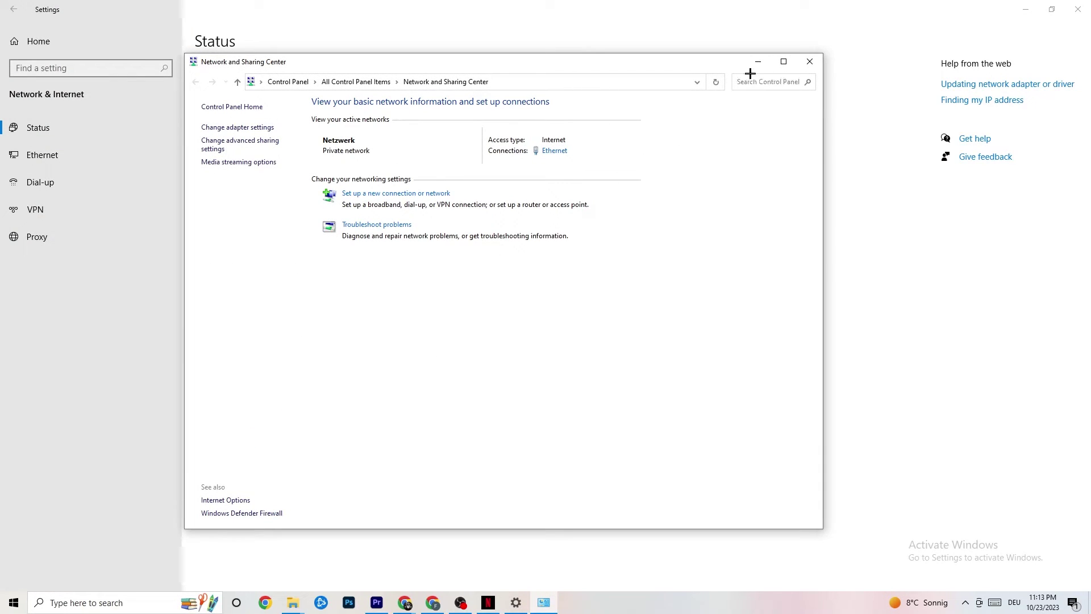
left_click(780, 62)
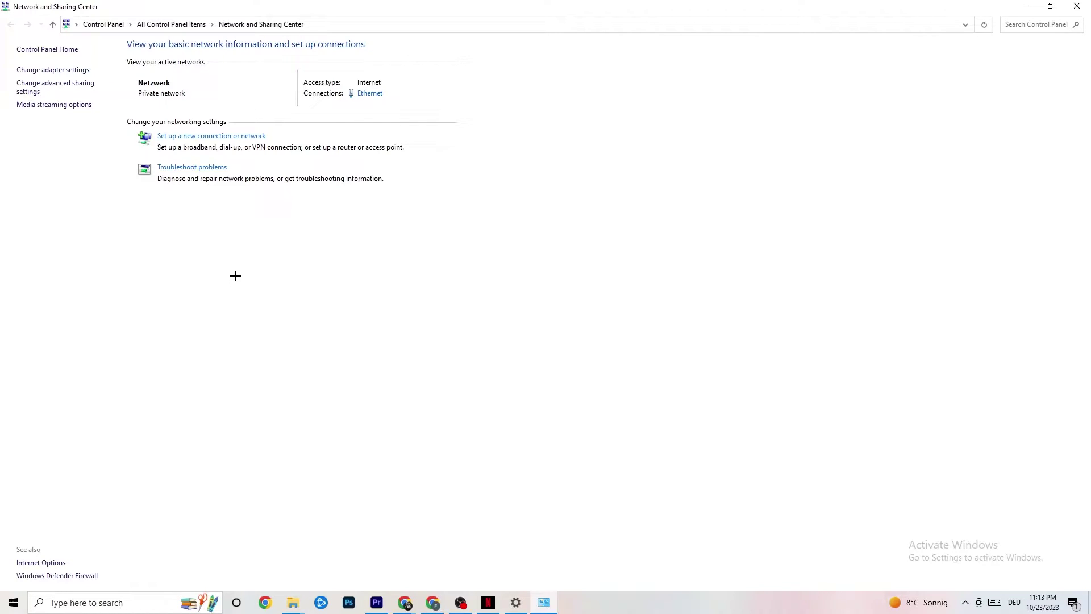
left_click(210, 170)
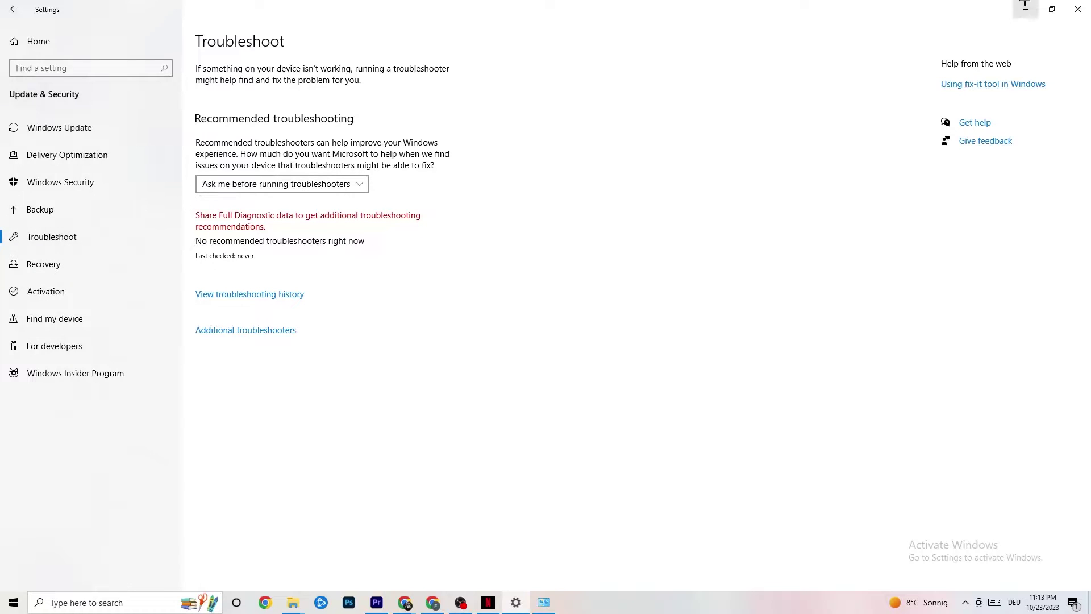
left_click(1066, 5)
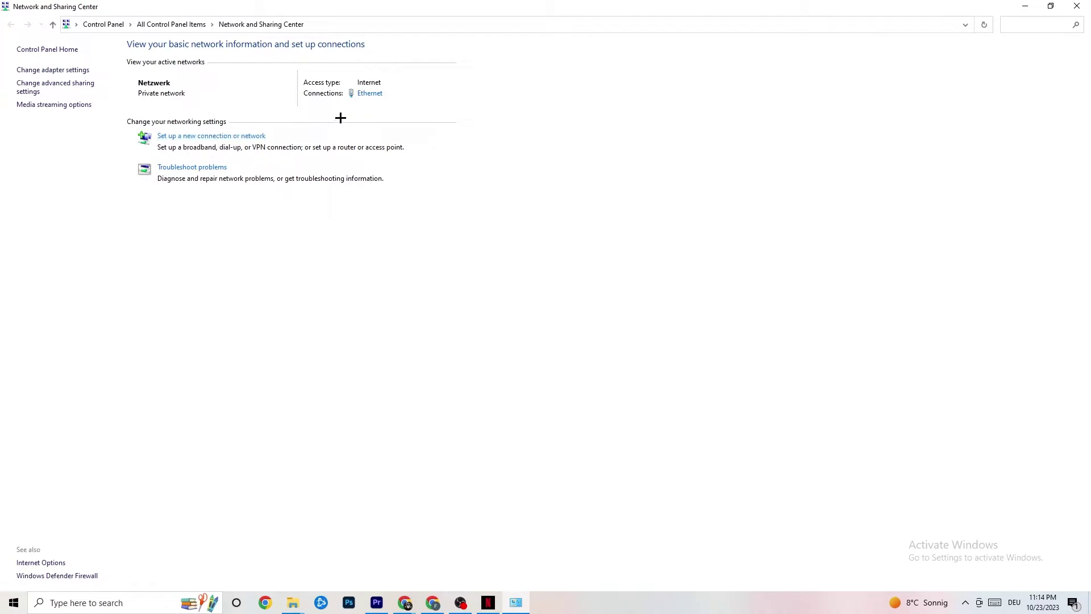
Step: Open the Internet Protocol Version 4 (TCP/IPv4) properties of the active Ethernet connection
left_click(375, 95)
left_click_drag(529, 185, 357, 165)
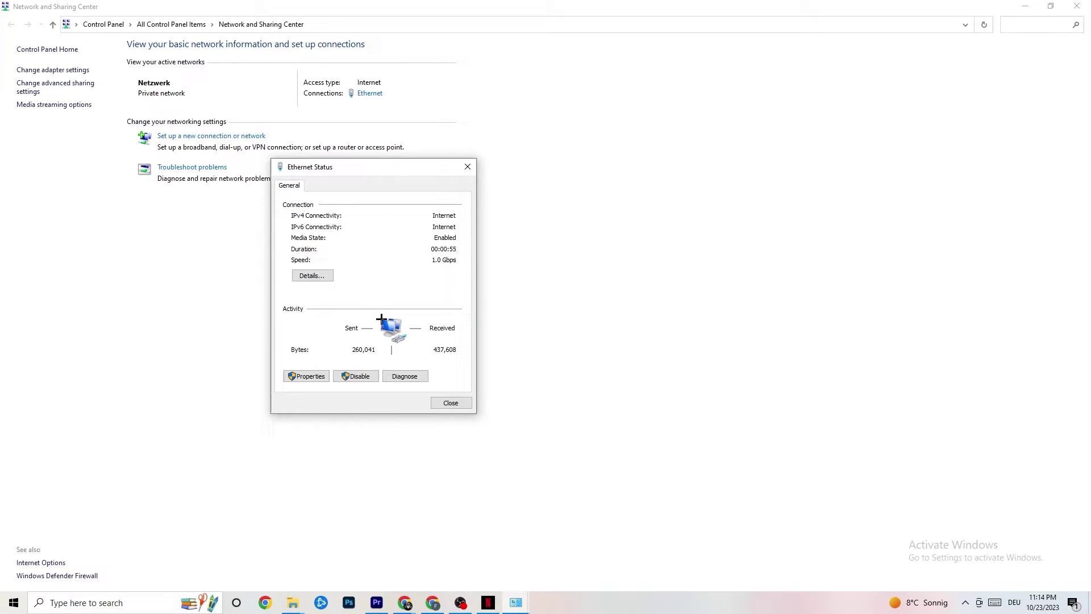
left_click(306, 375)
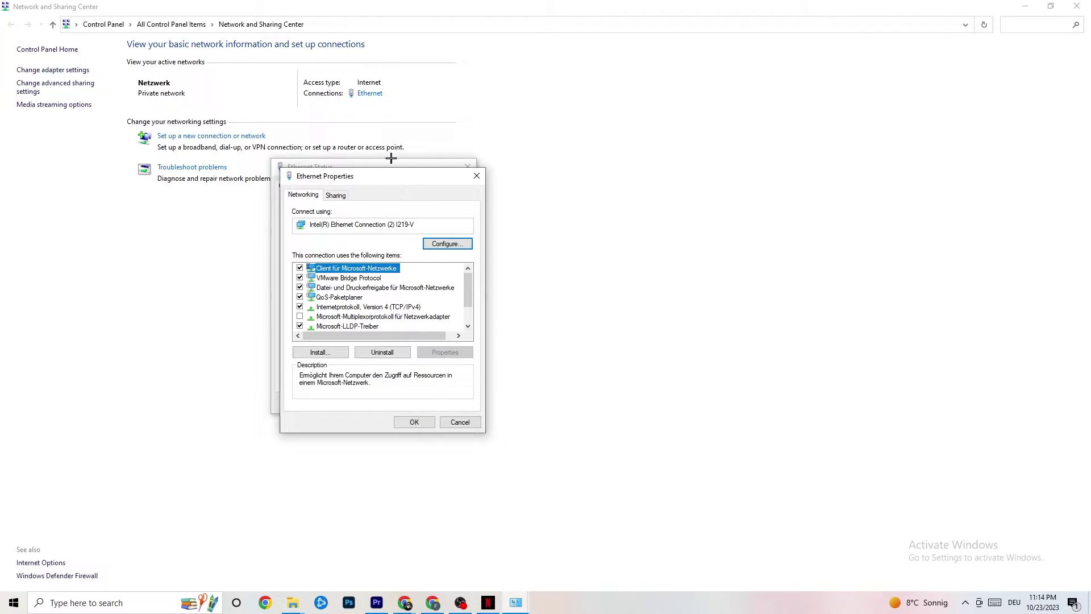
left_click_drag(366, 172, 427, 112)
scroll(410, 230, "down", 2)
scroll(432, 251, "up", 2)
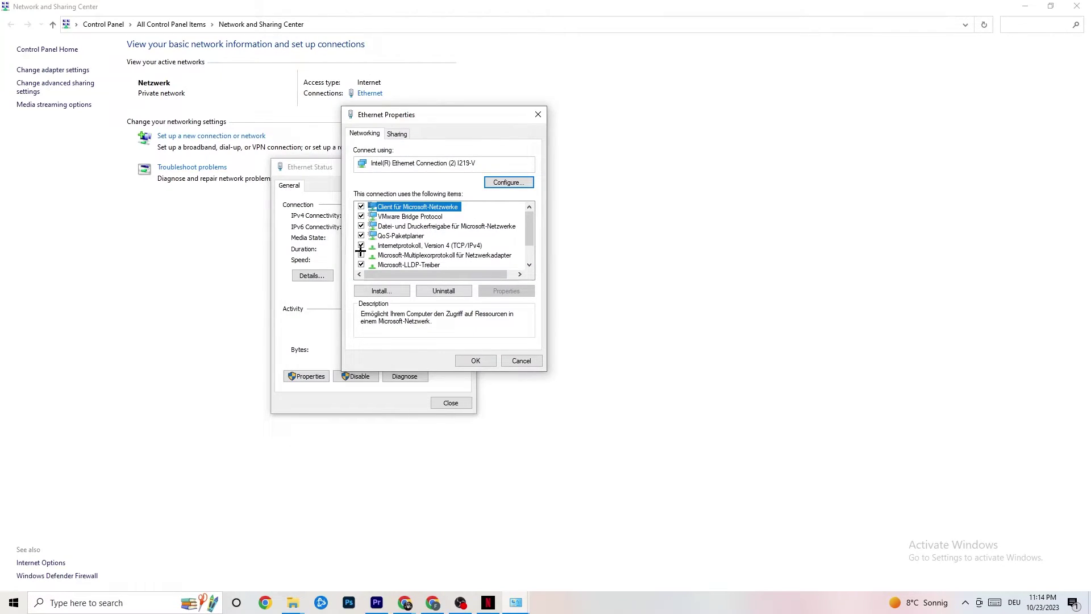
double_click(414, 247)
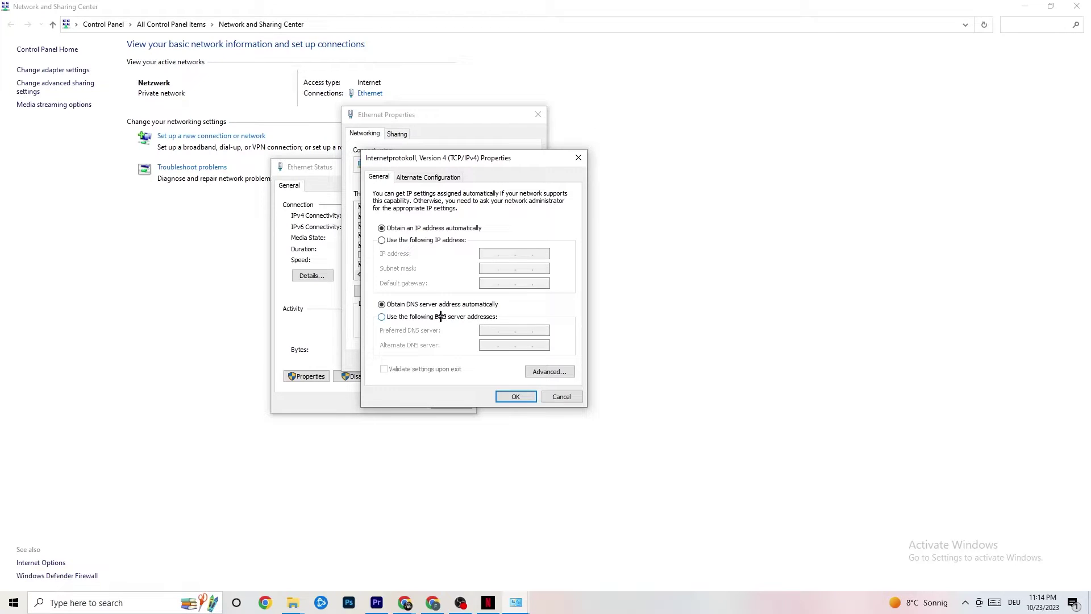
Step: Try manually specified DNS server addresses for IPv4, and discard the change by closing all network windows
left_click(384, 319)
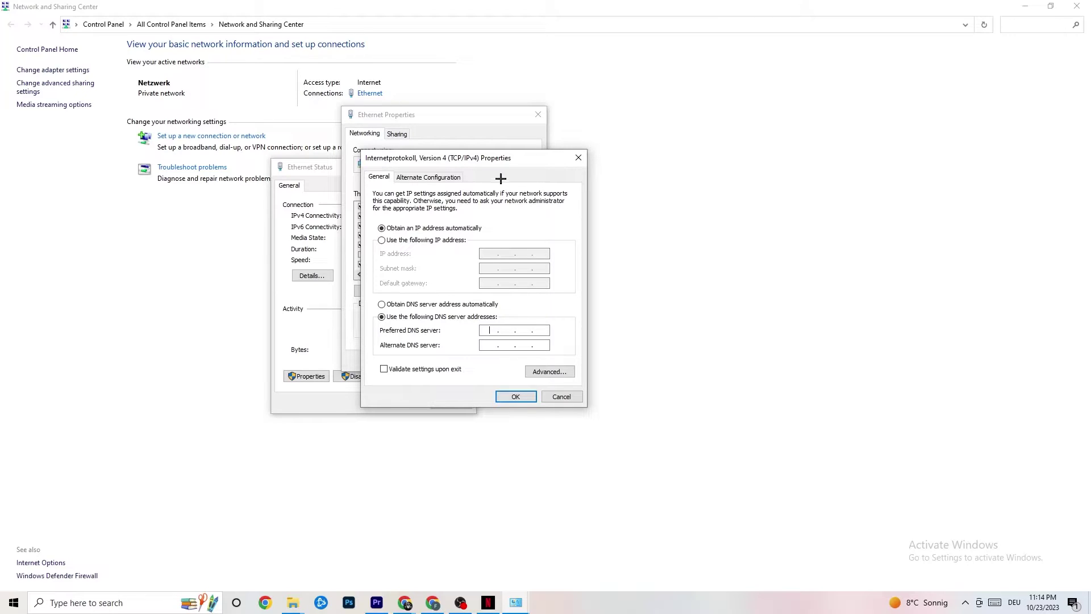
left_click(578, 158)
left_click(538, 114)
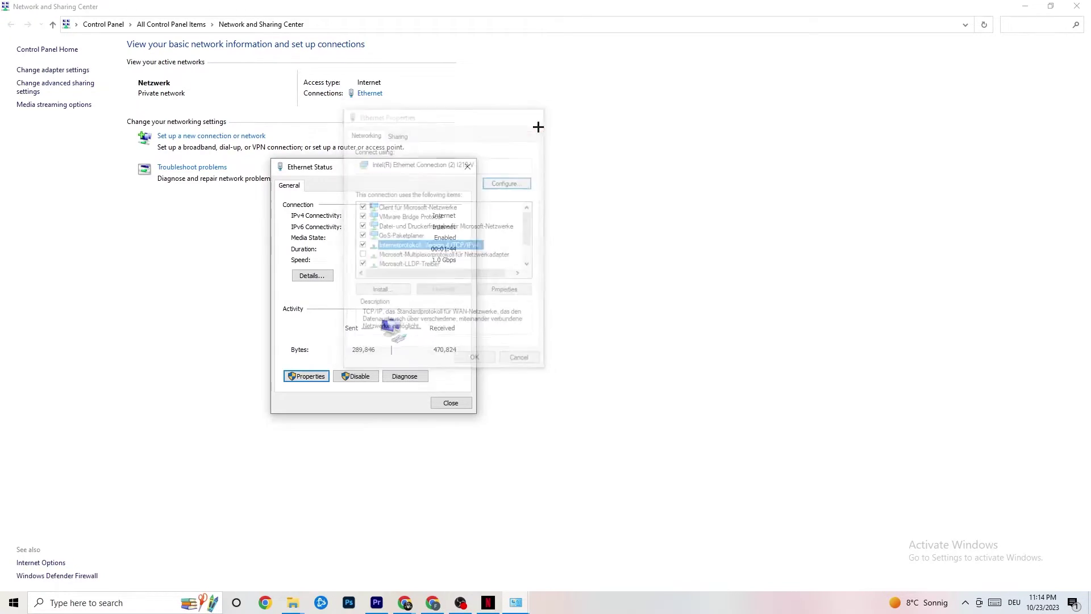
left_click(469, 166)
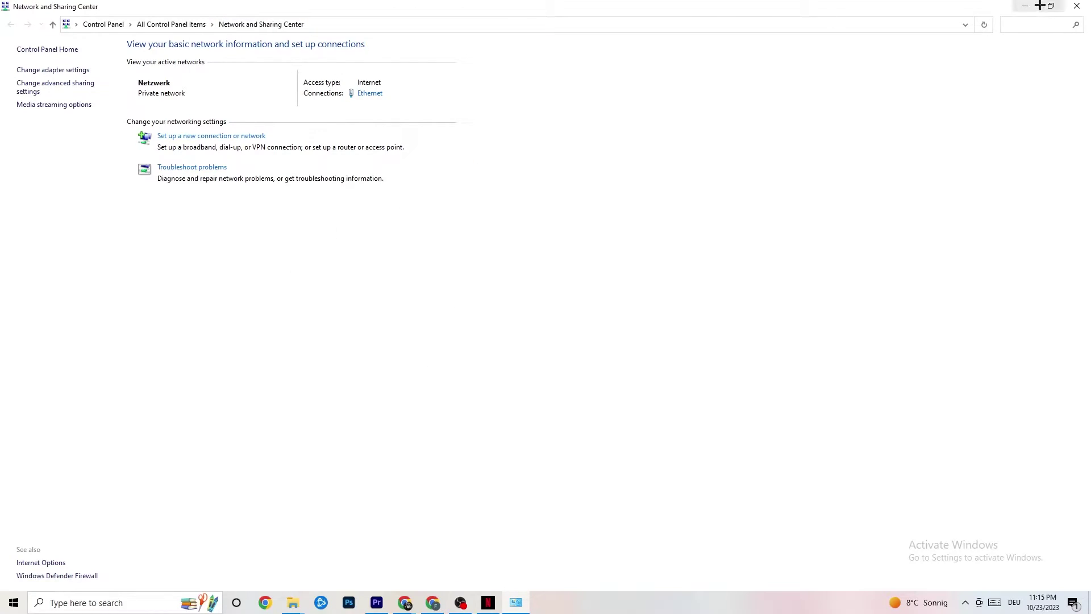
left_click(1077, 6)
Step: View the web help on updating the network adapter or driver from the Network & Internet settings, and close the browser window
left_click(14, 602)
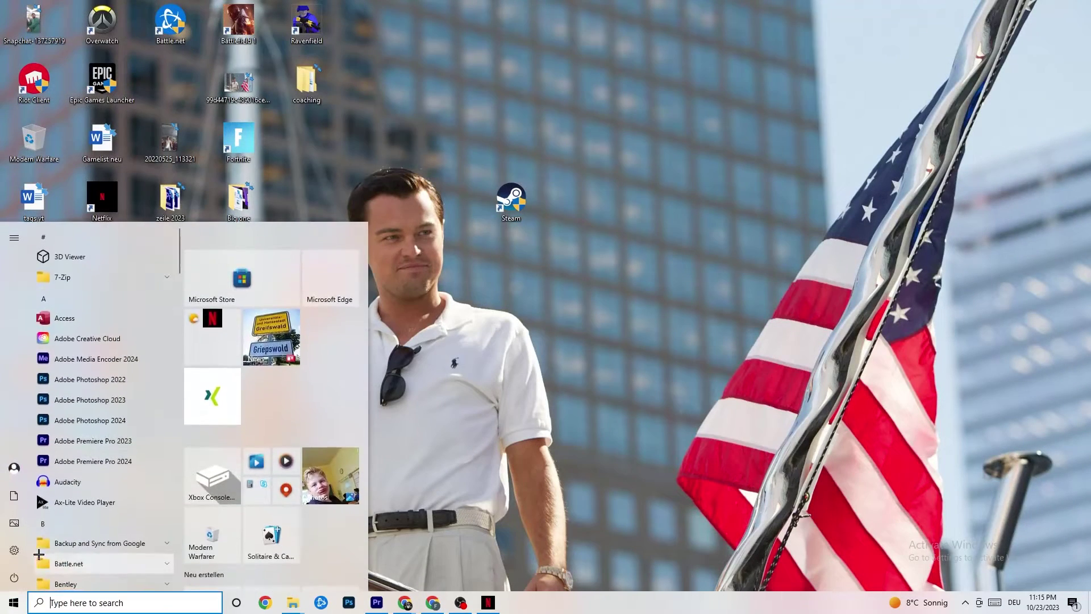
left_click(14, 550)
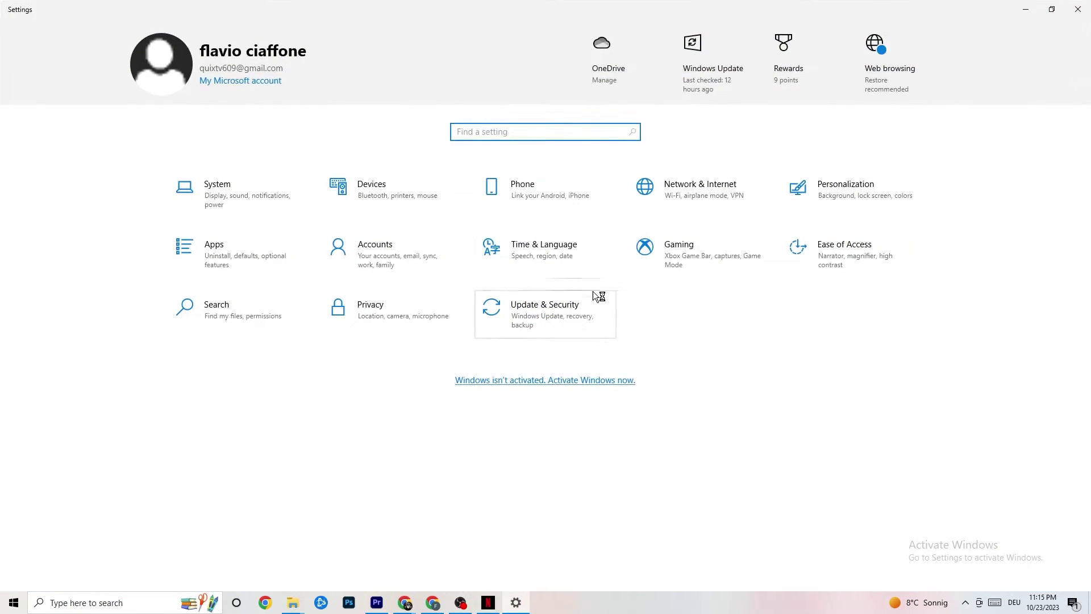
left_click(711, 193)
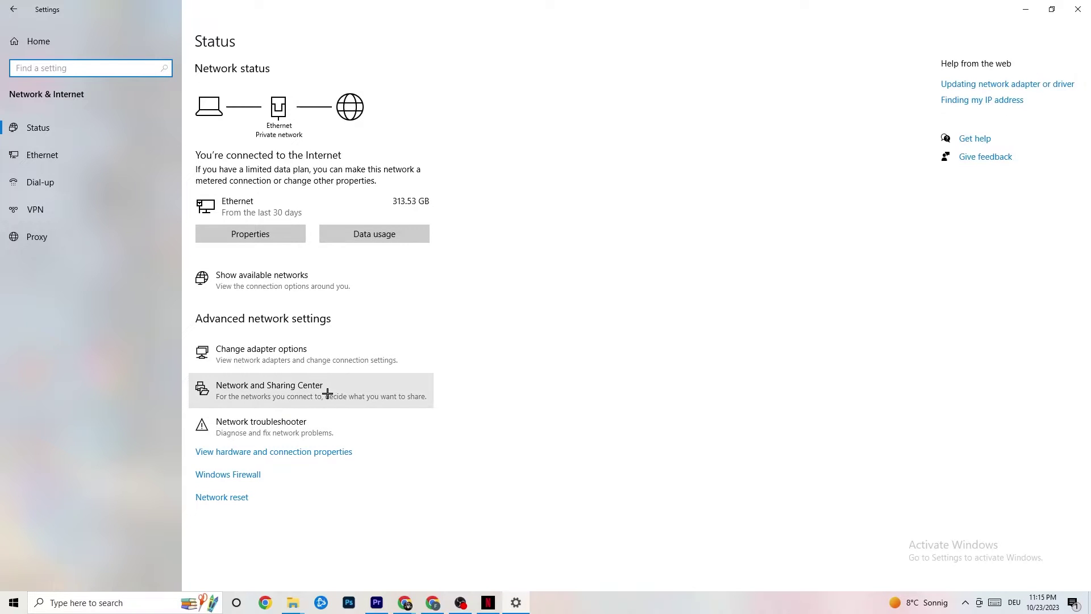
left_click(1009, 89)
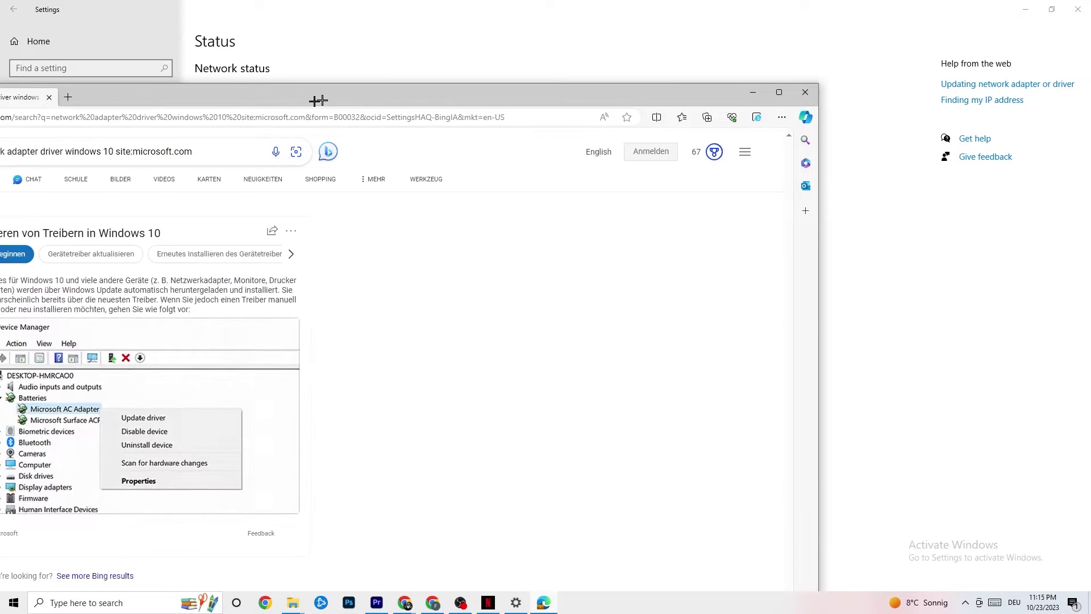
left_click_drag(312, 101, 535, 70)
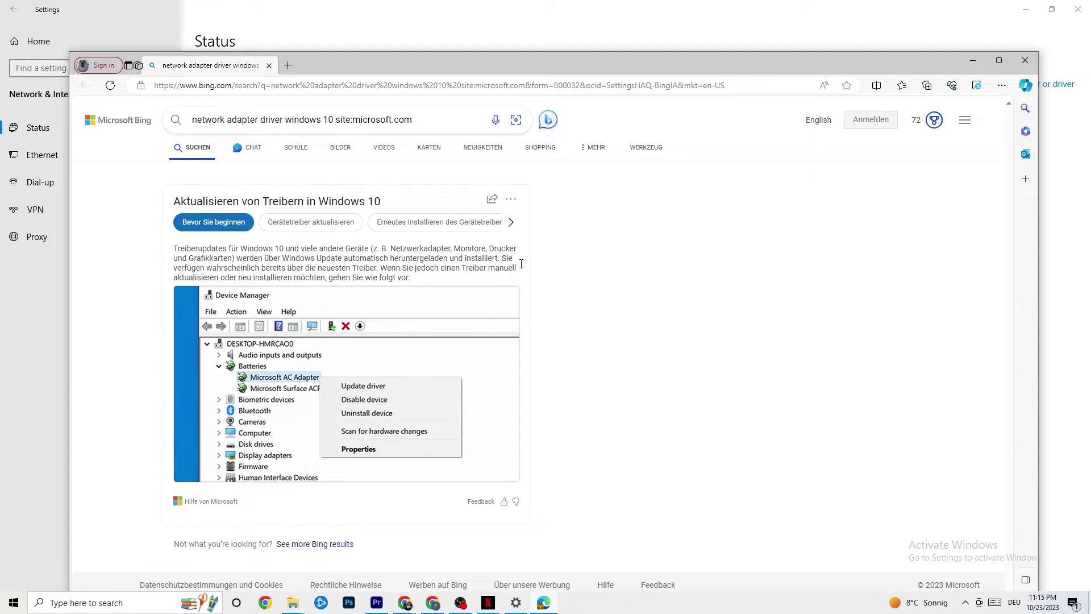
left_click(1033, 61)
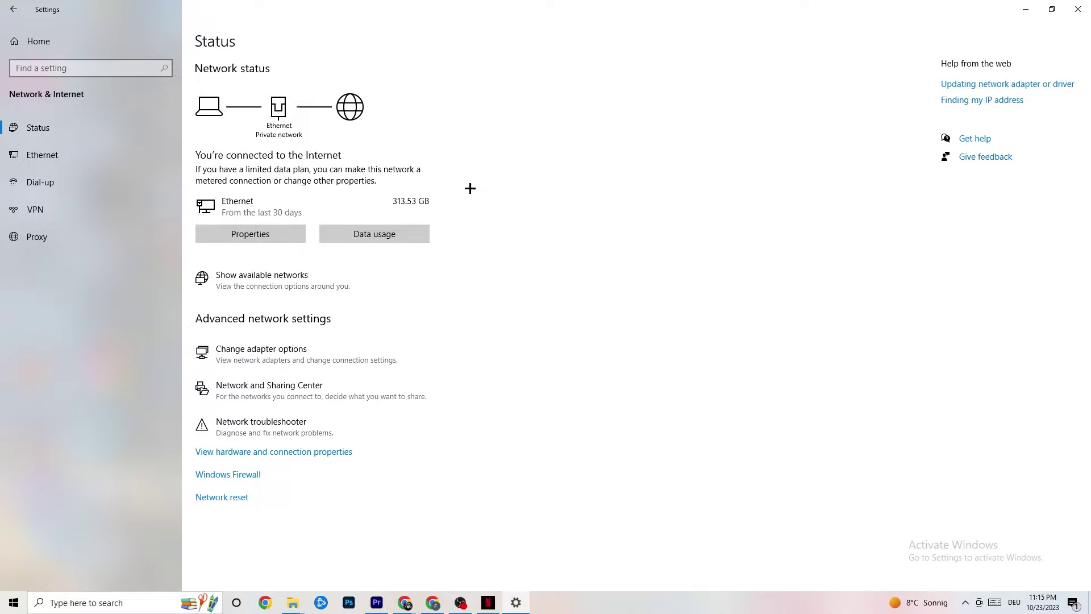
Step: Show the available networks, dismiss the list and close Settings
left_click(328, 283)
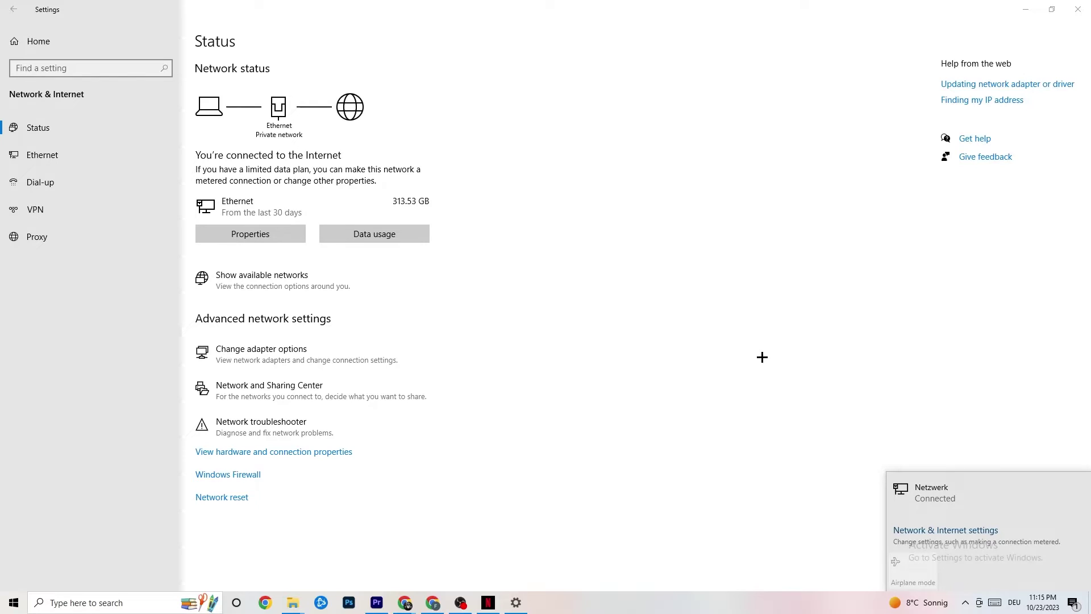
left_click(674, 342)
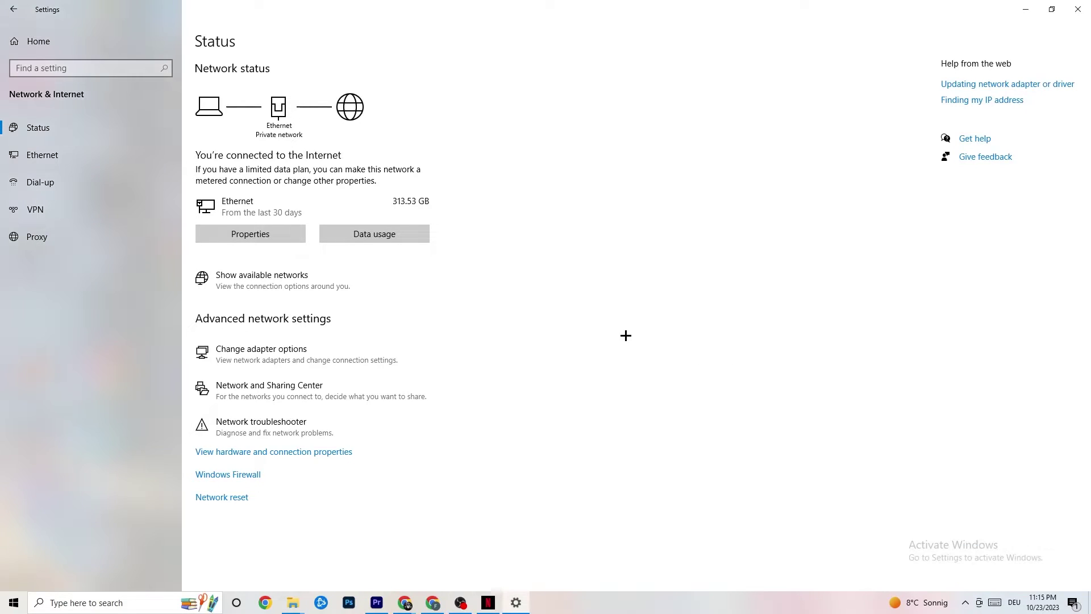
left_click(1067, 9)
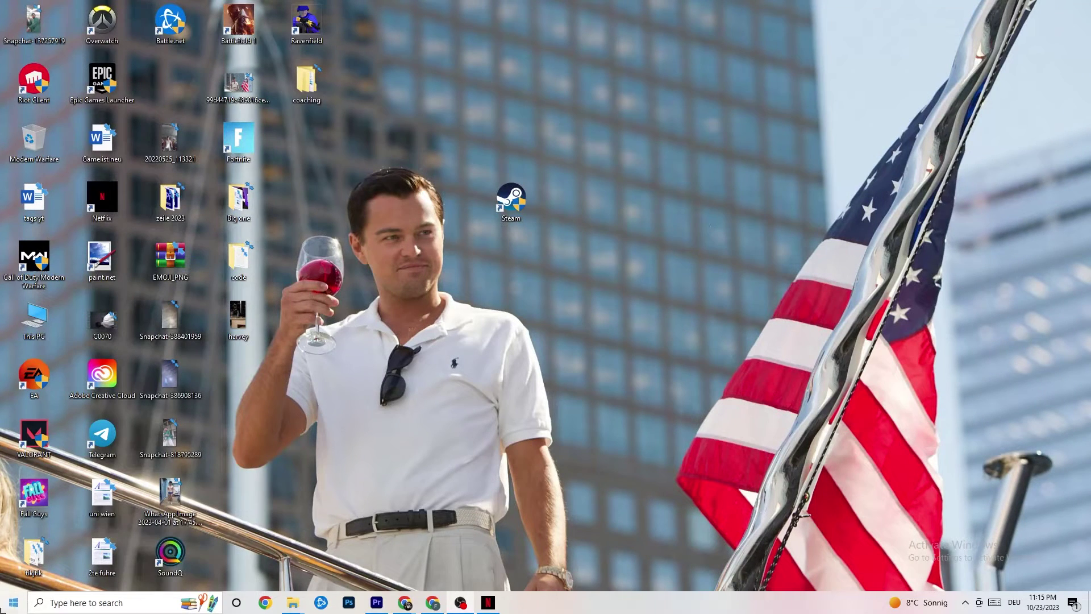
Step: Examine the Windows Update status in the Update & Security settings and close Settings
key("super")
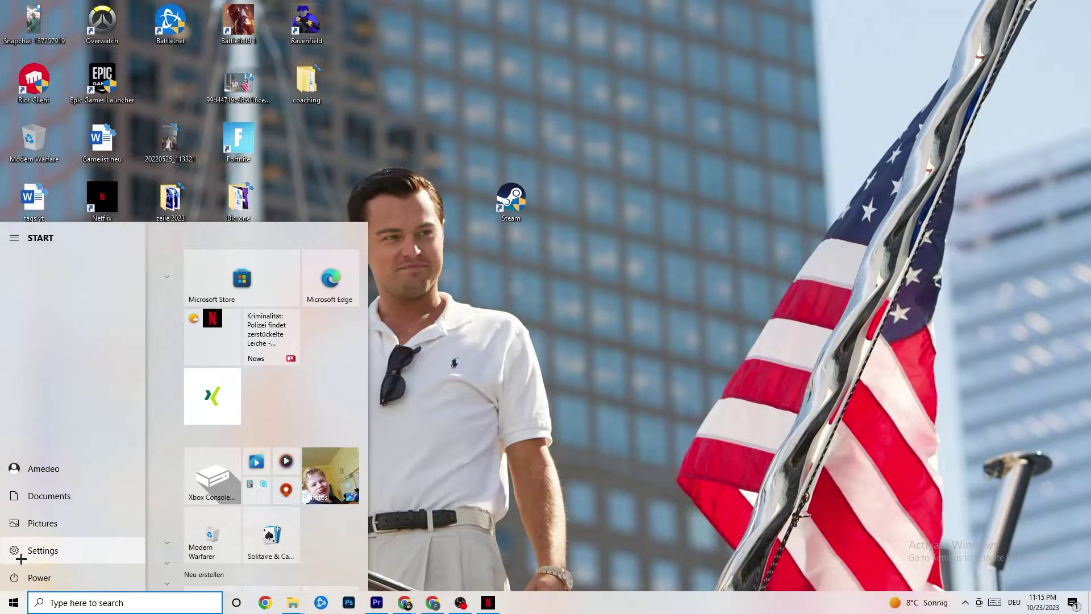
left_click(21, 557)
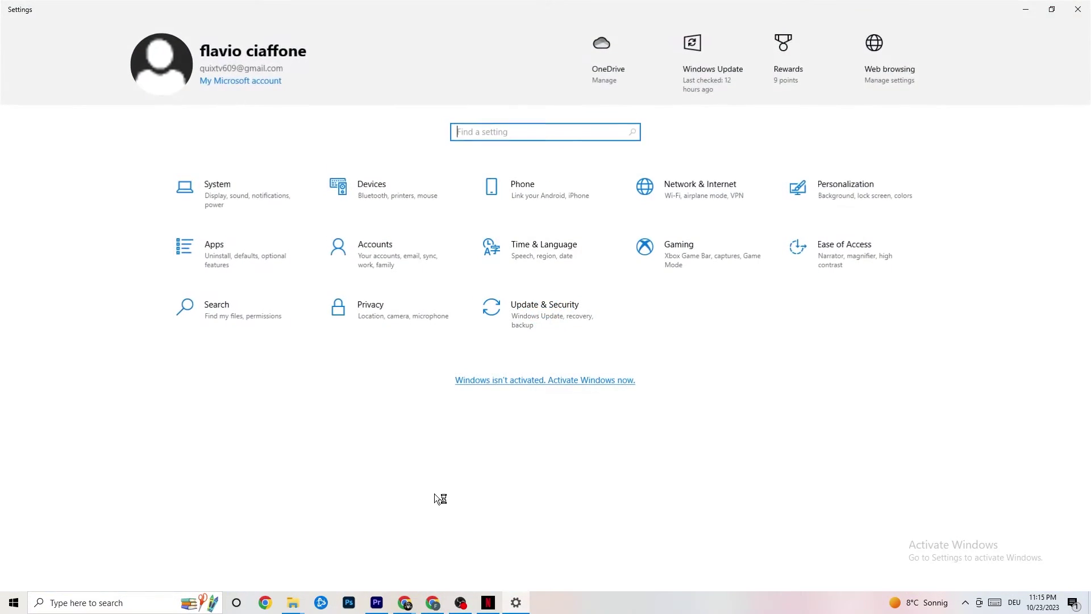
left_click(568, 314)
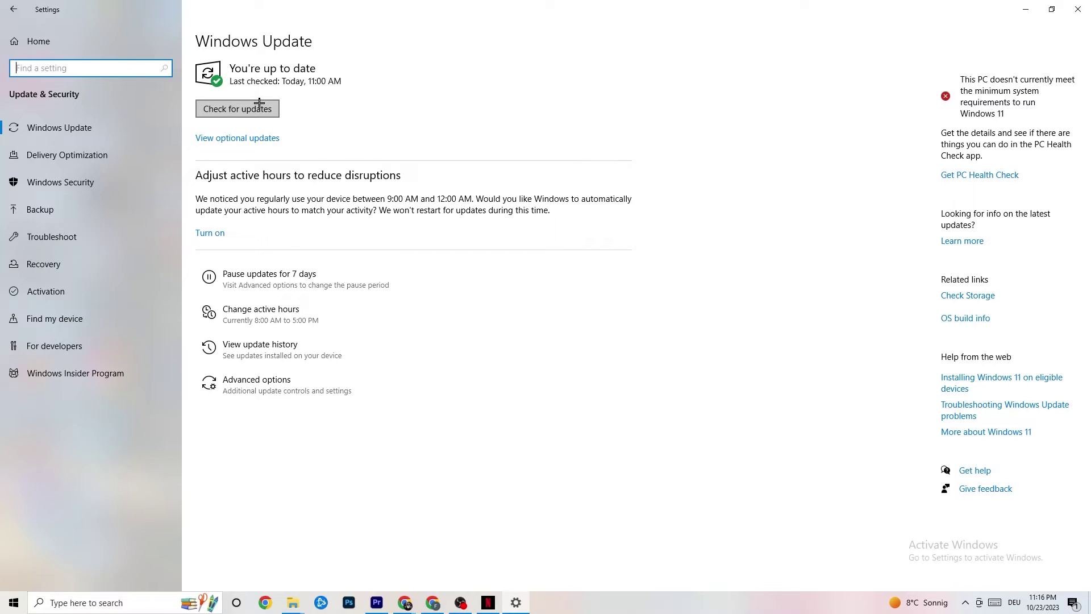
left_click(237, 65)
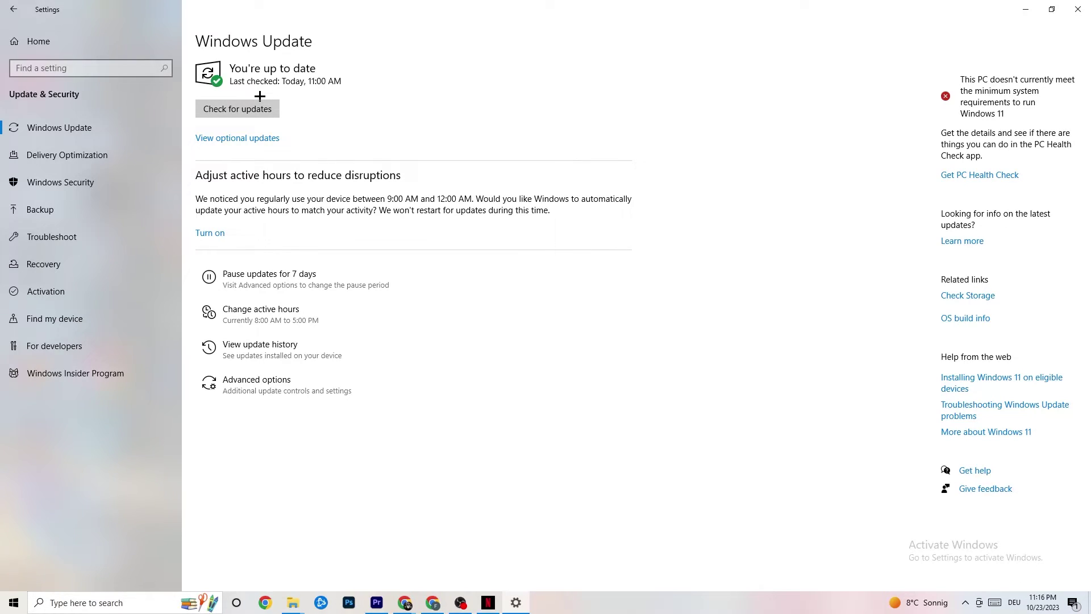
left_click(1077, 9)
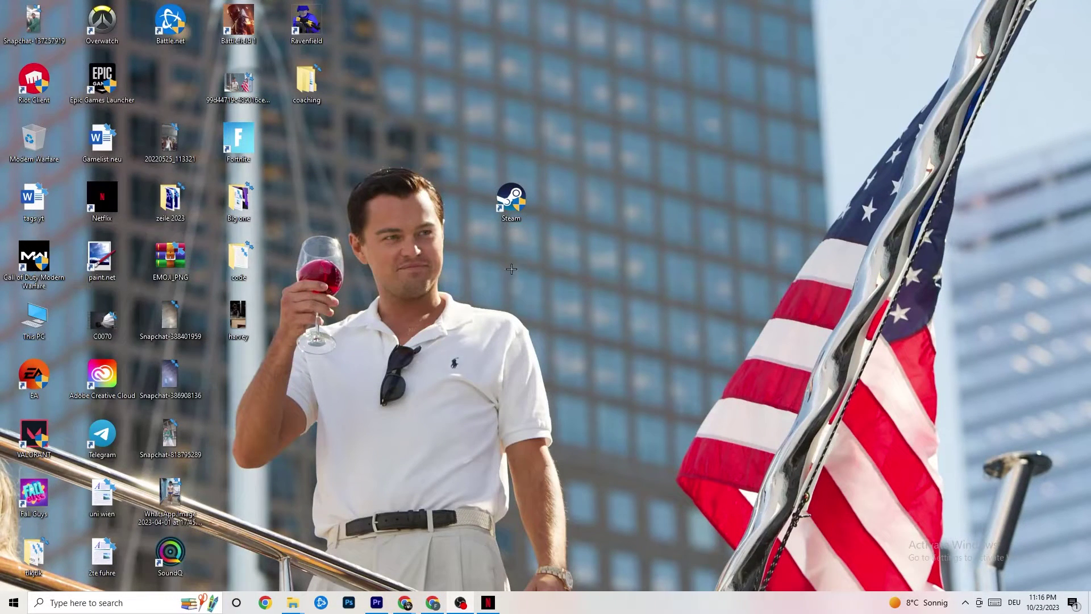
Step: Open Task Manager in a maximized window and examine the performance graph of the main Ethernet connection
right_click(584, 609)
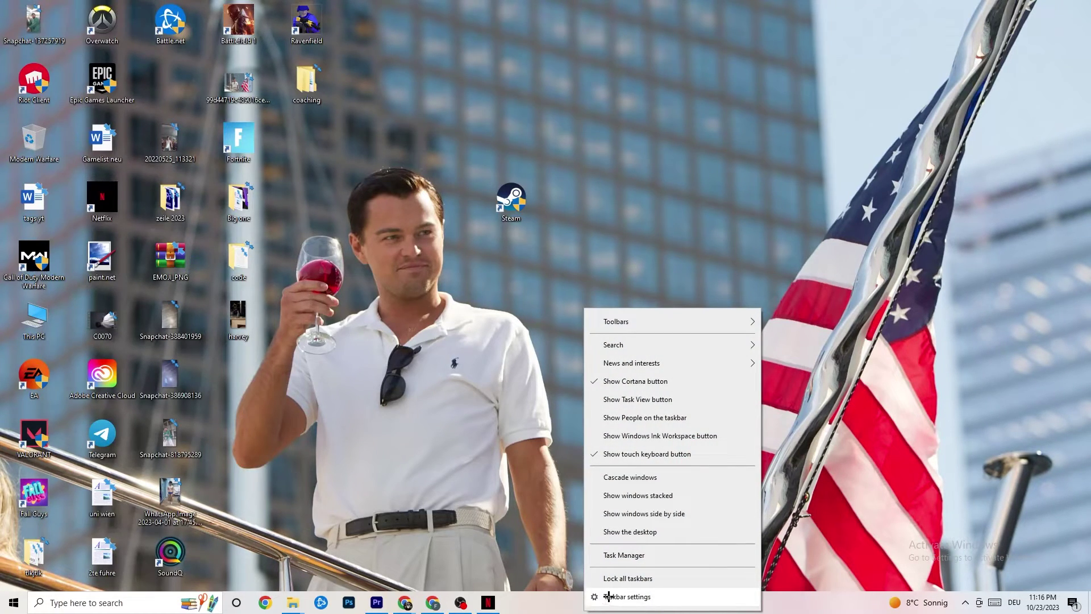
left_click(629, 556)
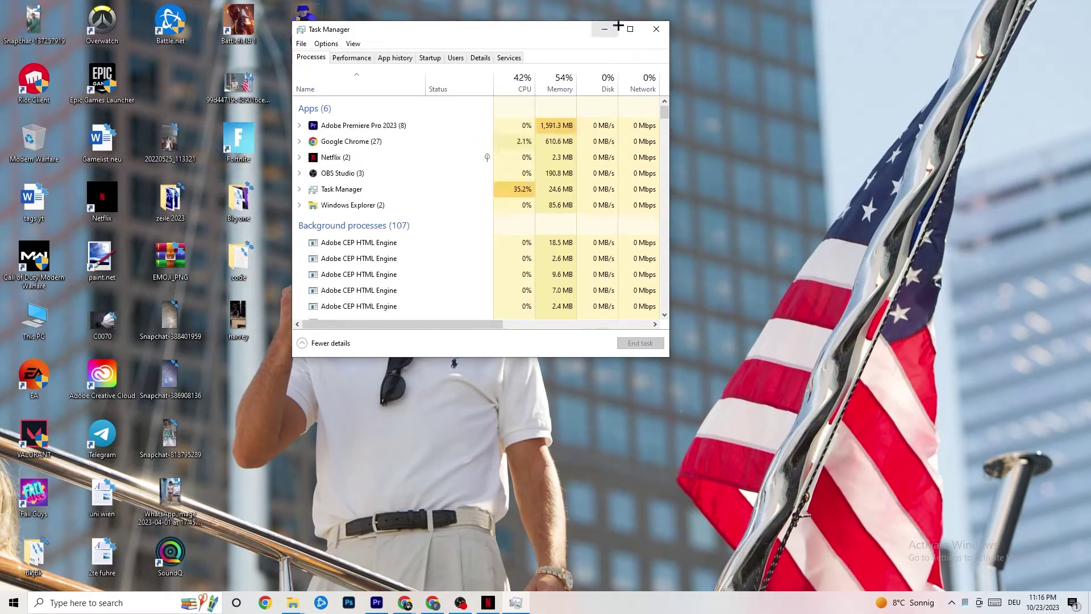
double_click(617, 25)
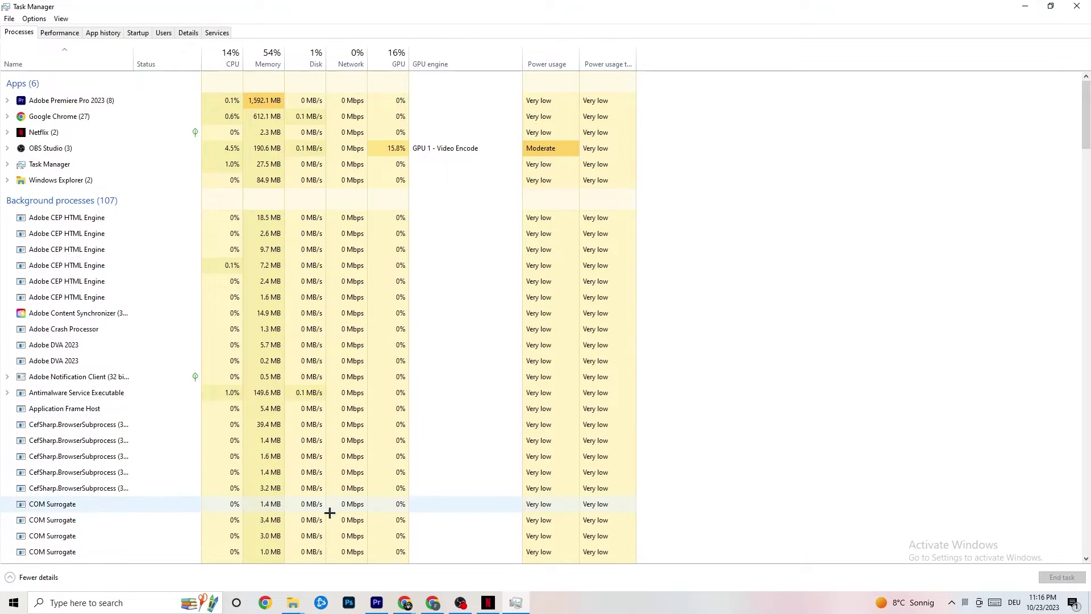
left_click(59, 34)
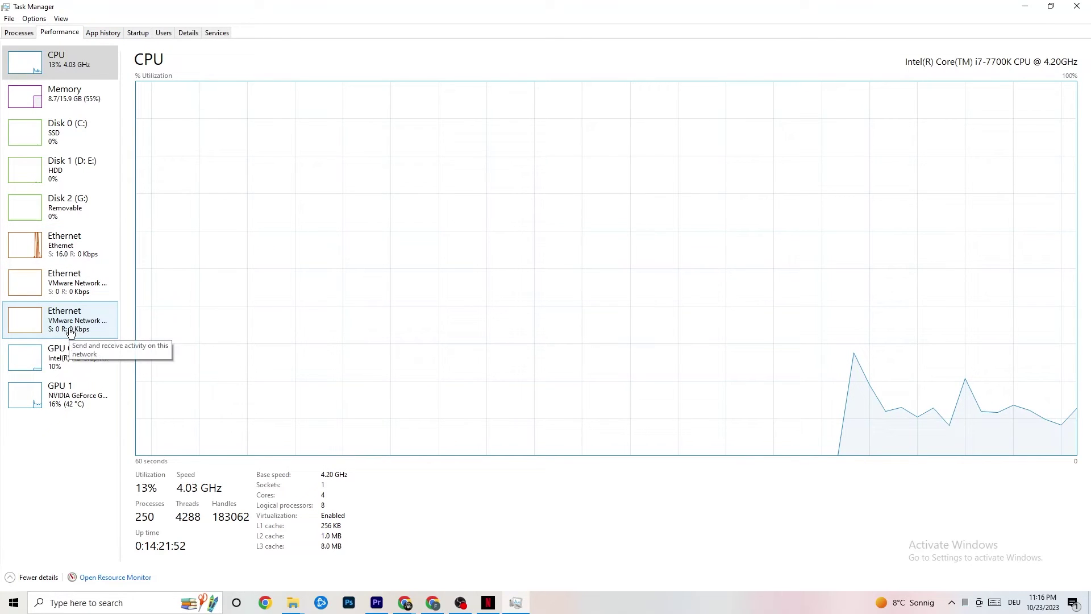
left_click(69, 246)
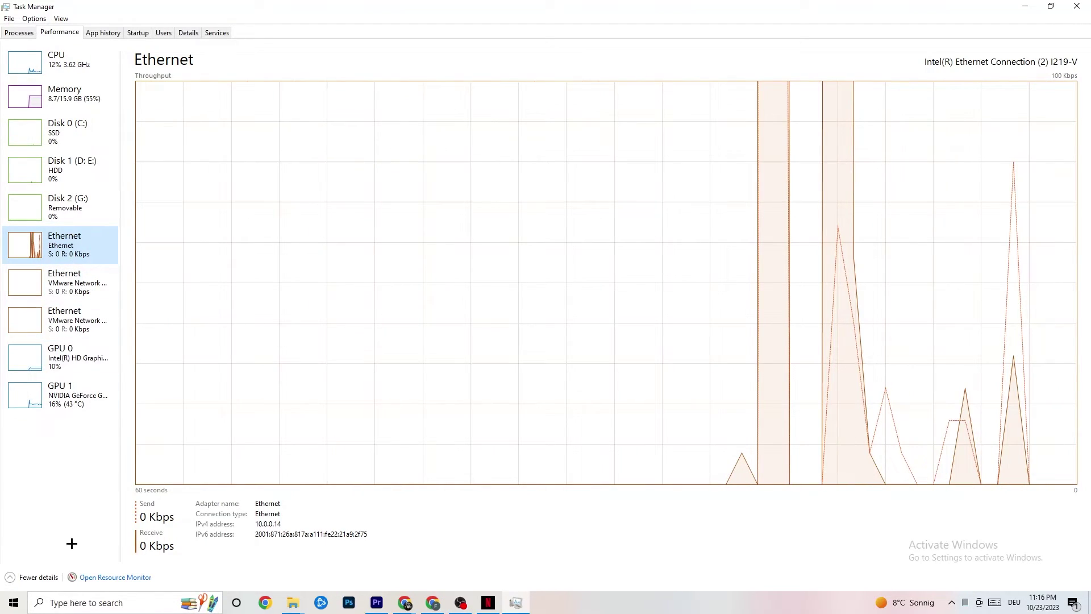
right_click(77, 509)
left_click(192, 588)
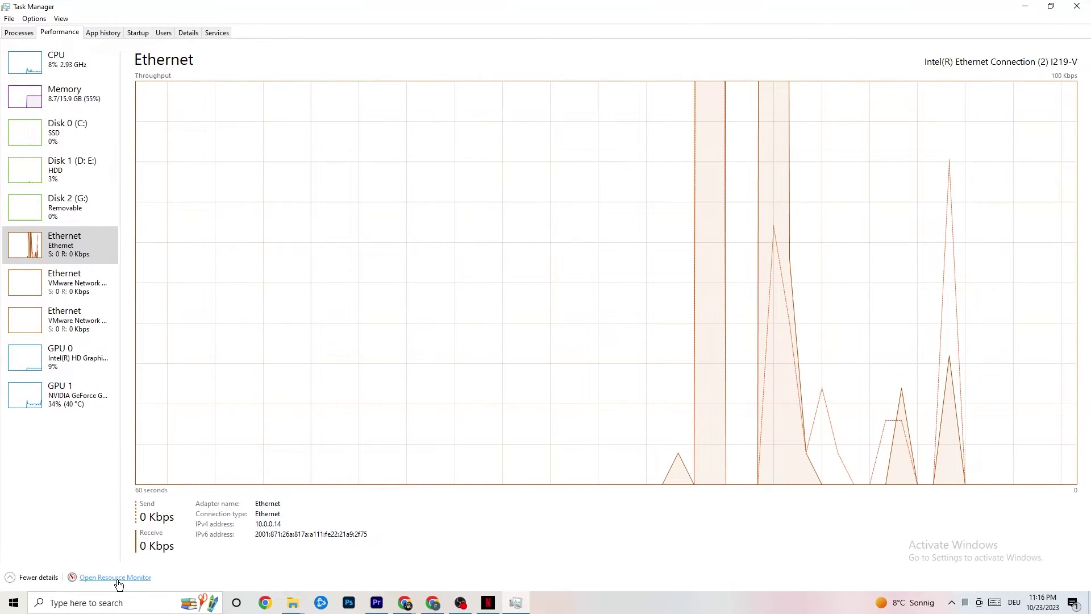
Step: Examine the processes with network activity and the resource overview in a maximized Resource Monitor, and close it
left_click(118, 578)
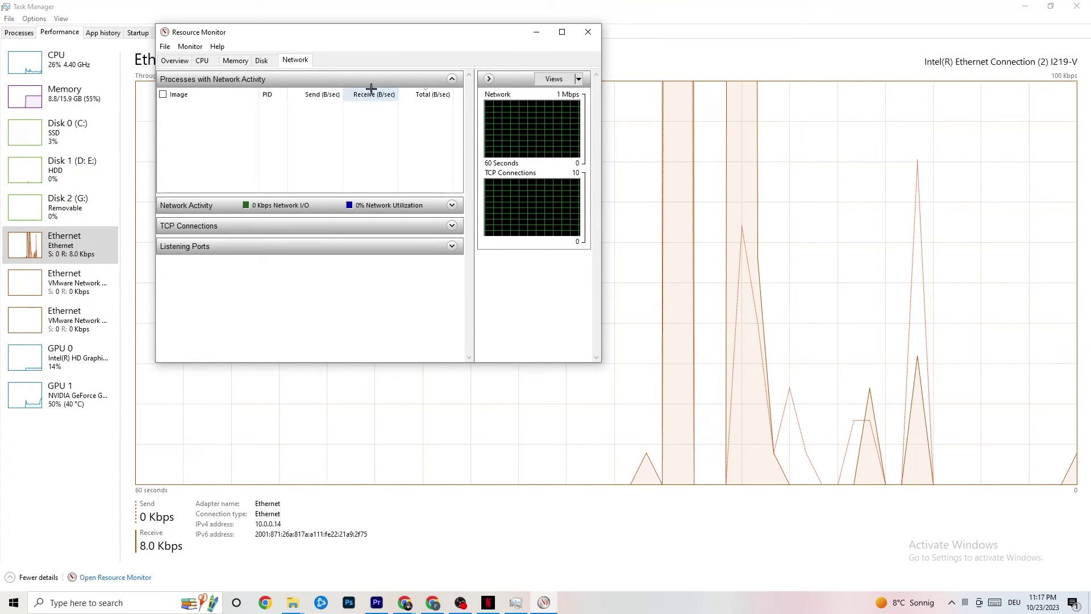
left_click(560, 32)
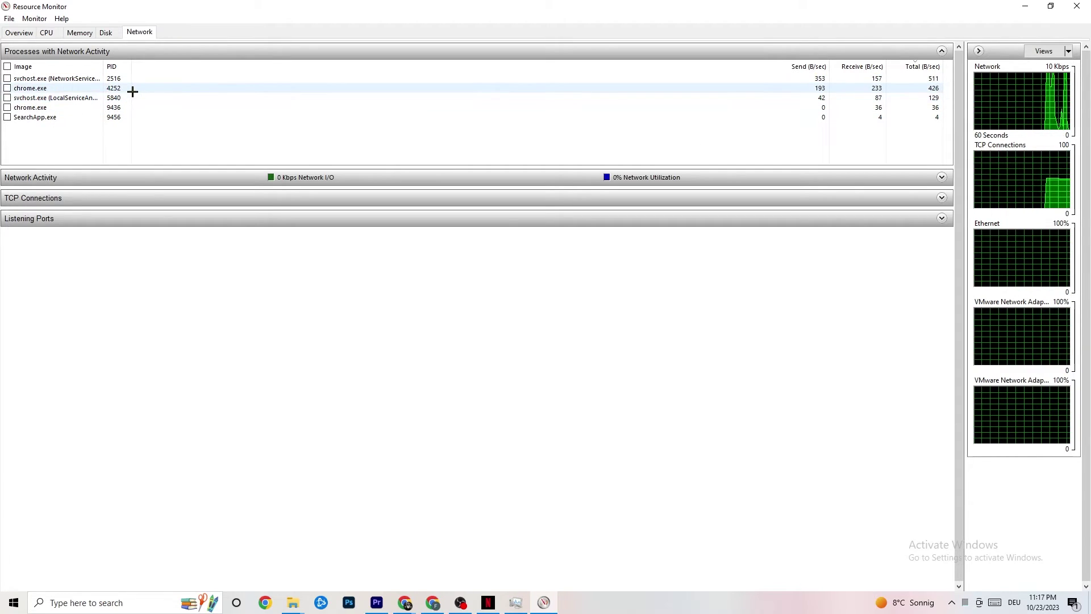
right_click(52, 117)
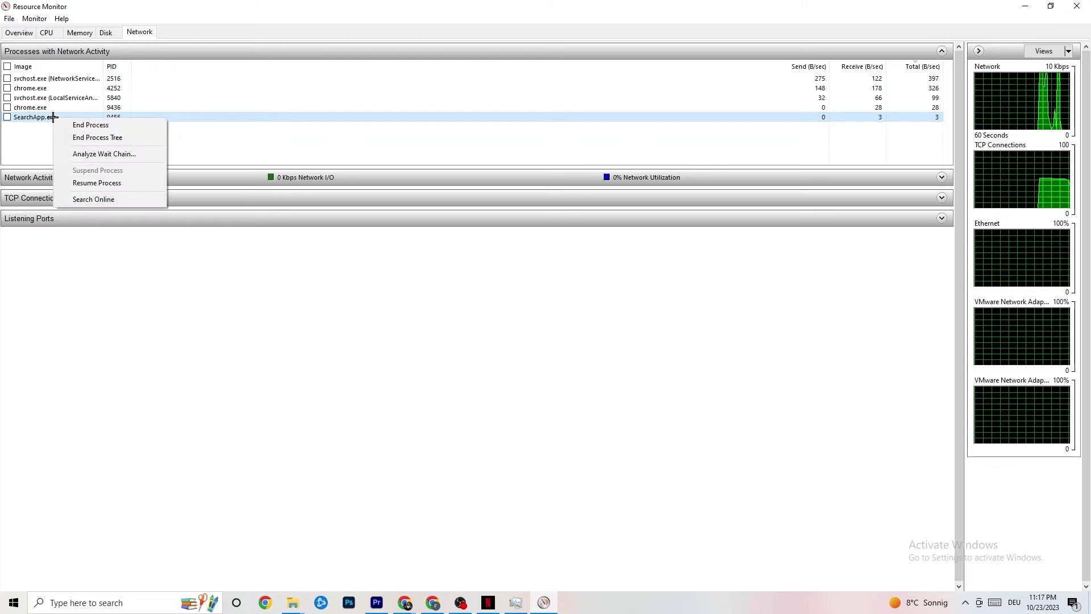
left_click(333, 148)
left_click(327, 147)
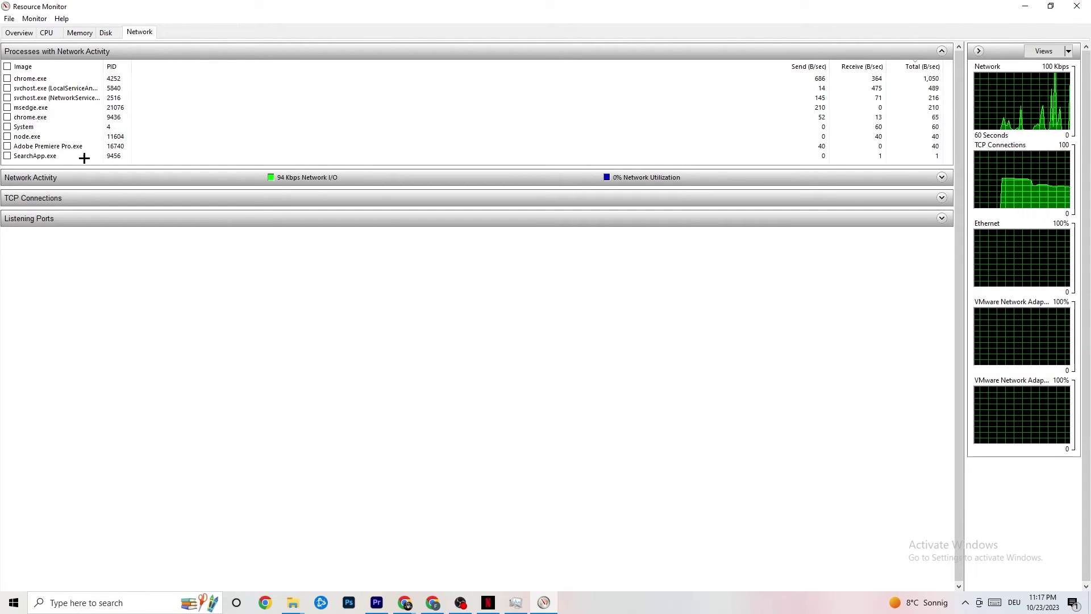
left_click(23, 33)
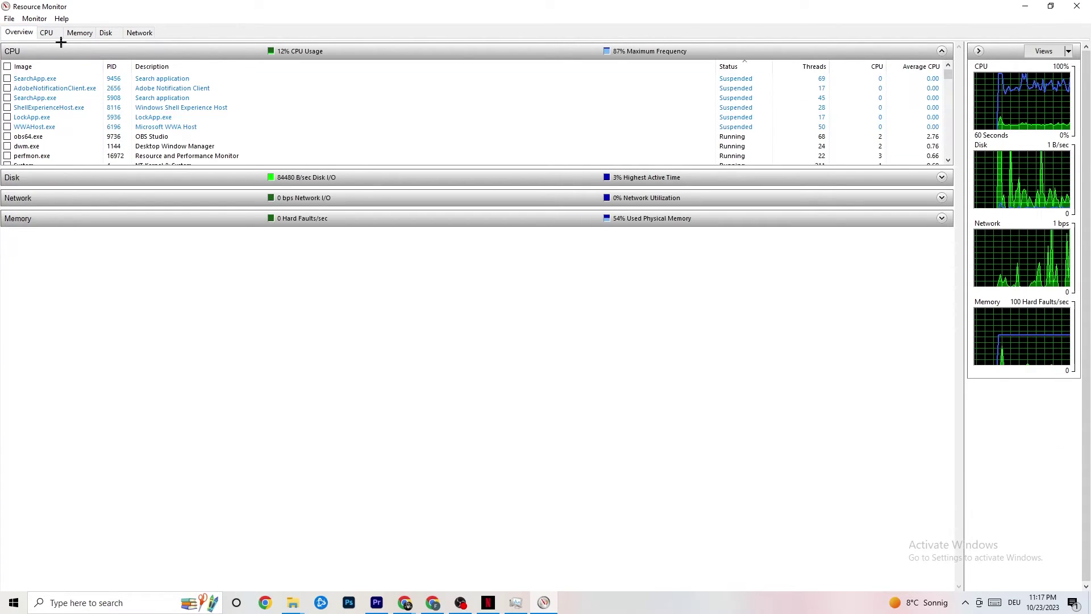
left_click(1076, 7)
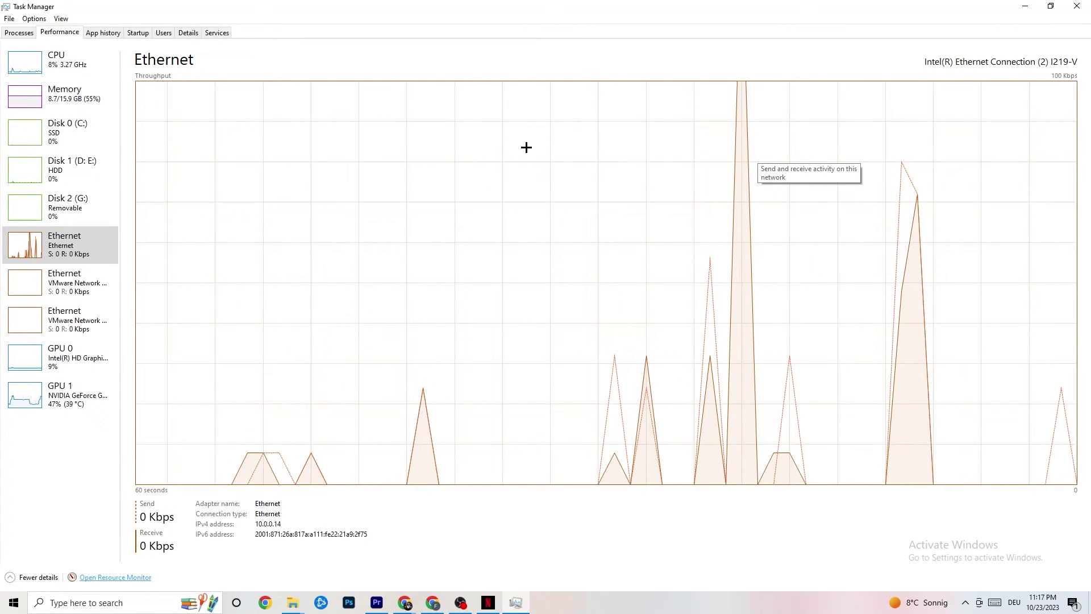
Step: Review the startup programs with their status and startup impact in Task Manager, and close it
left_click(138, 33)
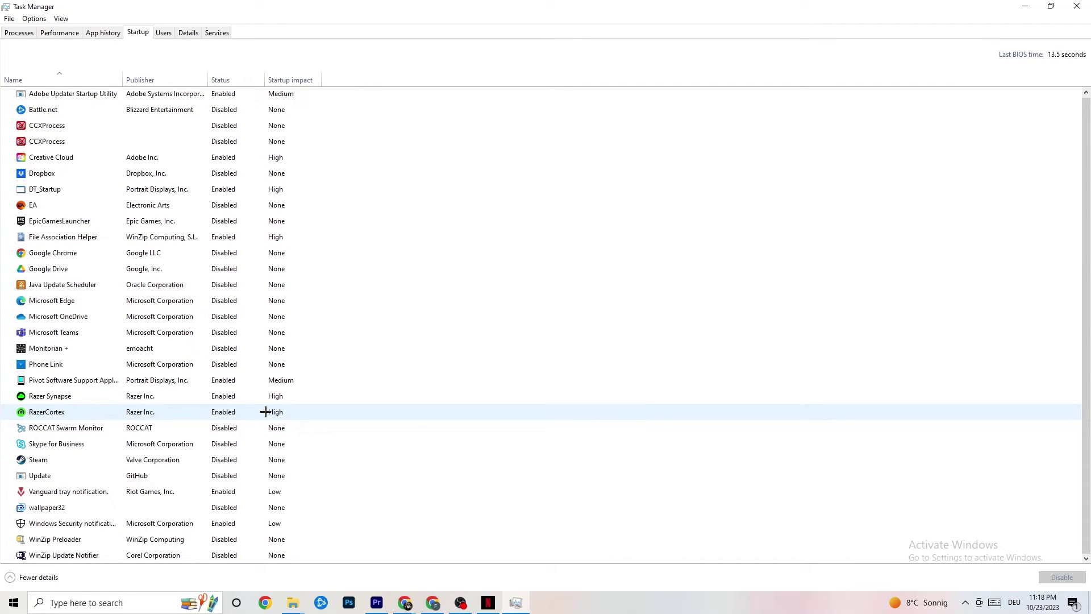
left_click(1083, 4)
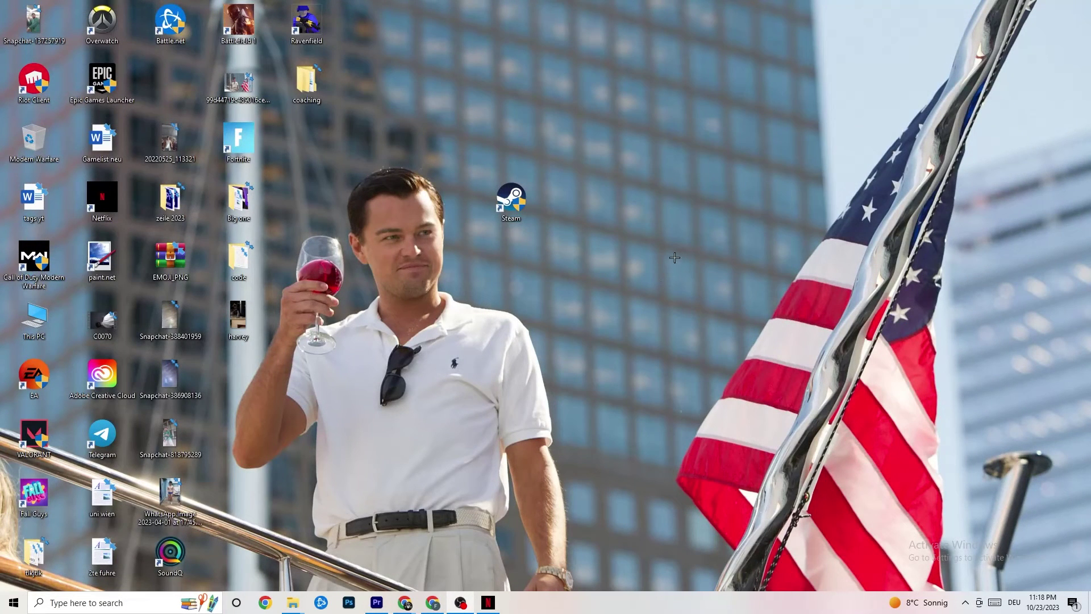